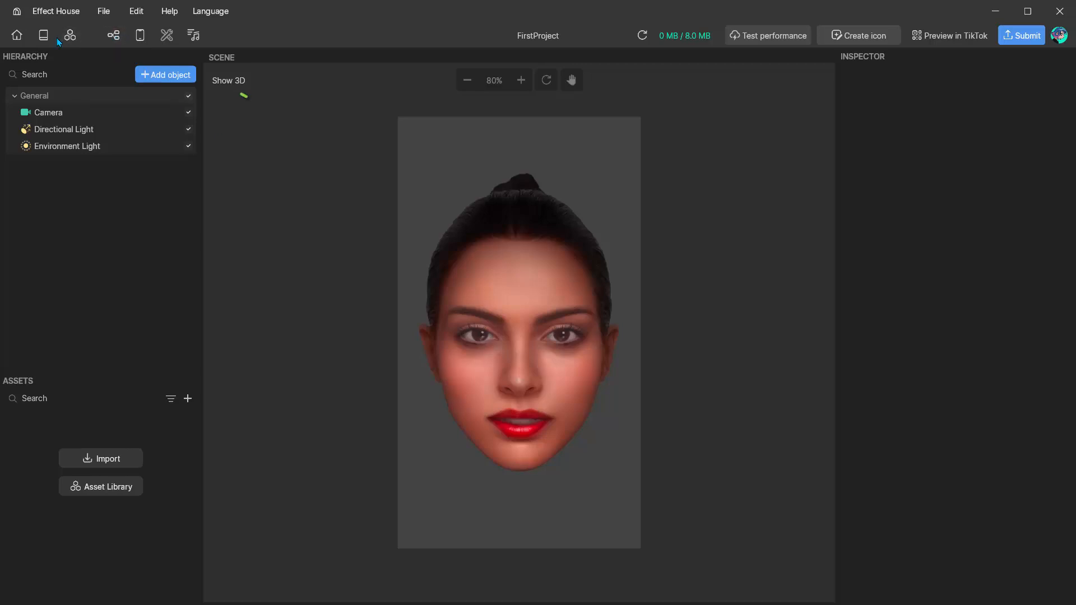
Show the quick access bar and add a Face Sticker to the scene.
{"action": "left_click", "coordinate": [166, 35]}
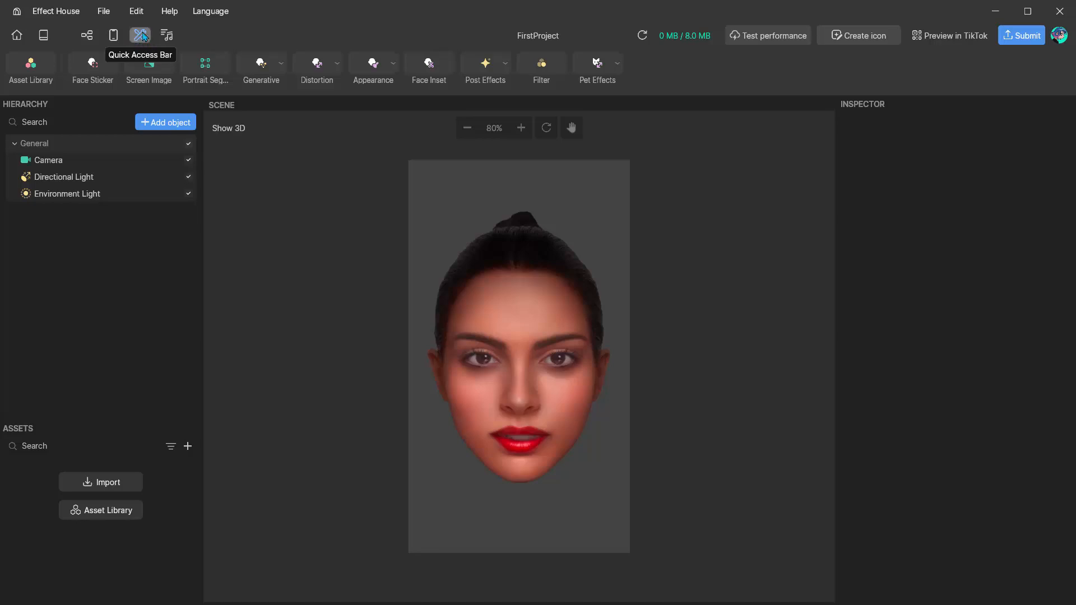
{"action": "mouse_move", "coordinate": [102, 73]}
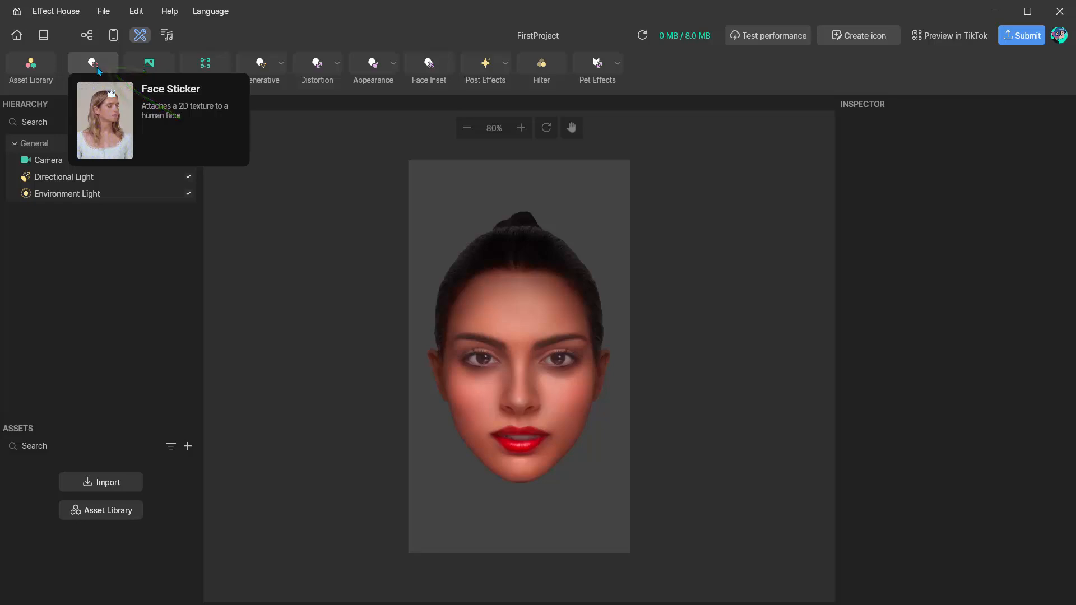
{"action": "left_click", "coordinate": [97, 69]}
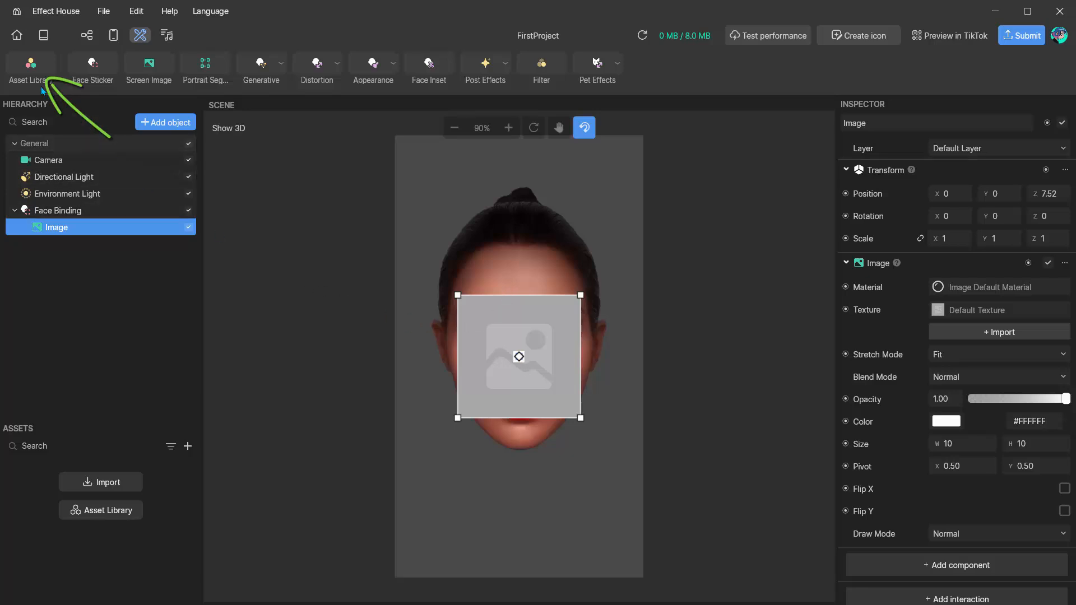
Import the Pixel Heart sticker from the Cute stickers in the Asset Library without applying it, then close the library.
{"action": "left_click", "coordinate": [27, 69]}
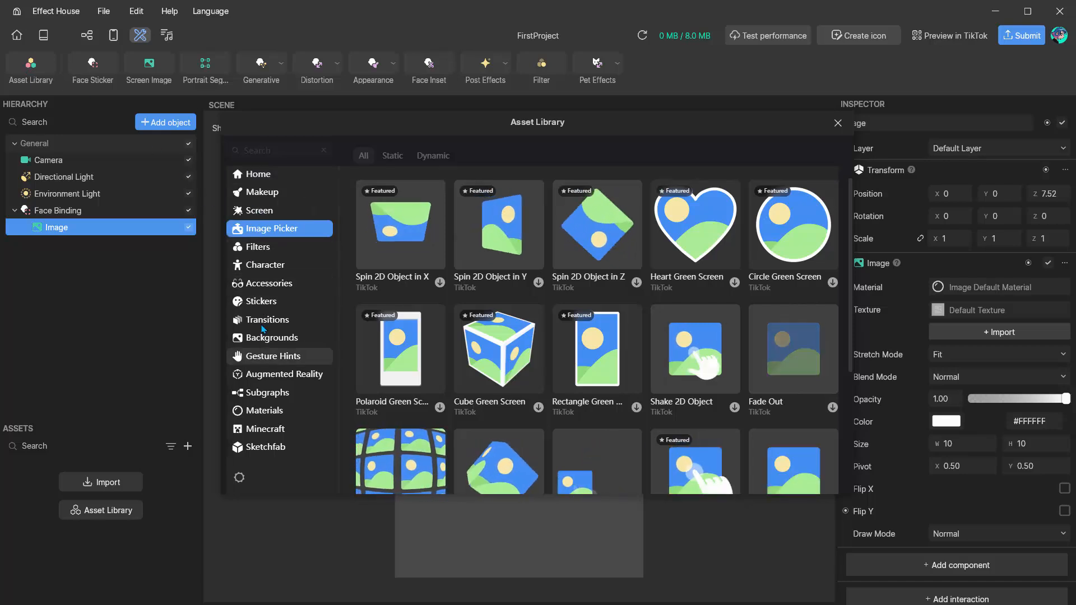
{"action": "left_click", "coordinate": [258, 304]}
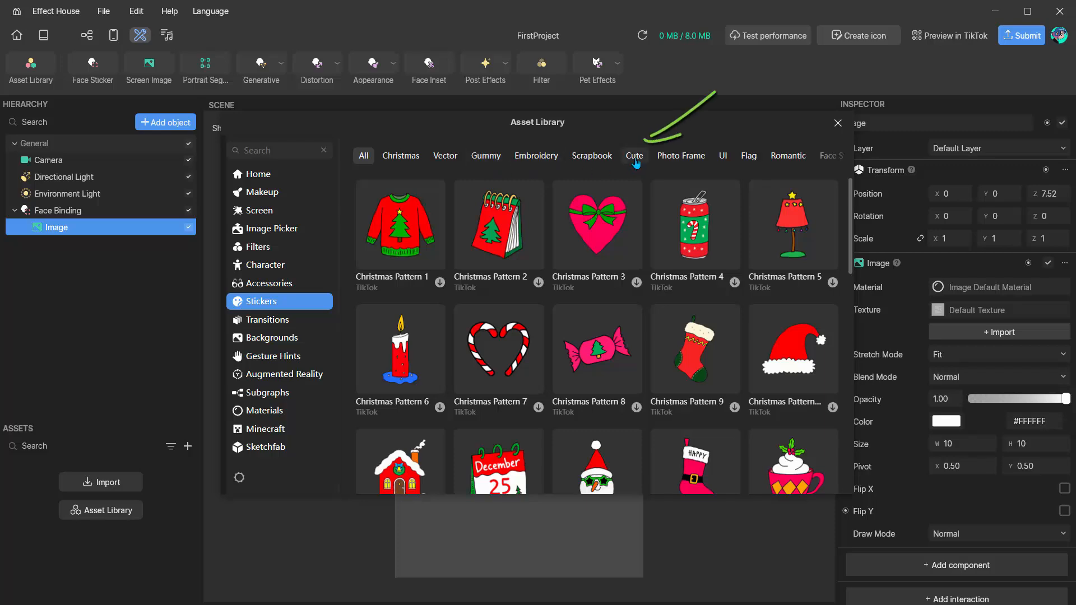
{"action": "left_click", "coordinate": [636, 160]}
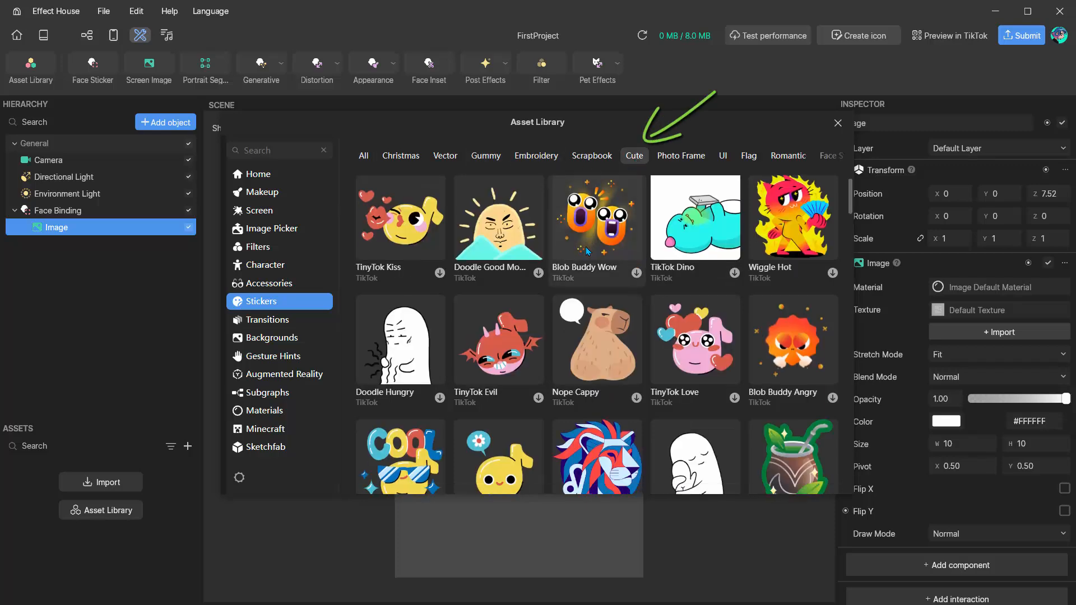
{"action": "scroll", "coordinate": [588, 246], "scroll_direction": "down", "scroll_amount": 3}
{"action": "scroll", "coordinate": [588, 251], "scroll_direction": "down", "scroll_amount": 10}
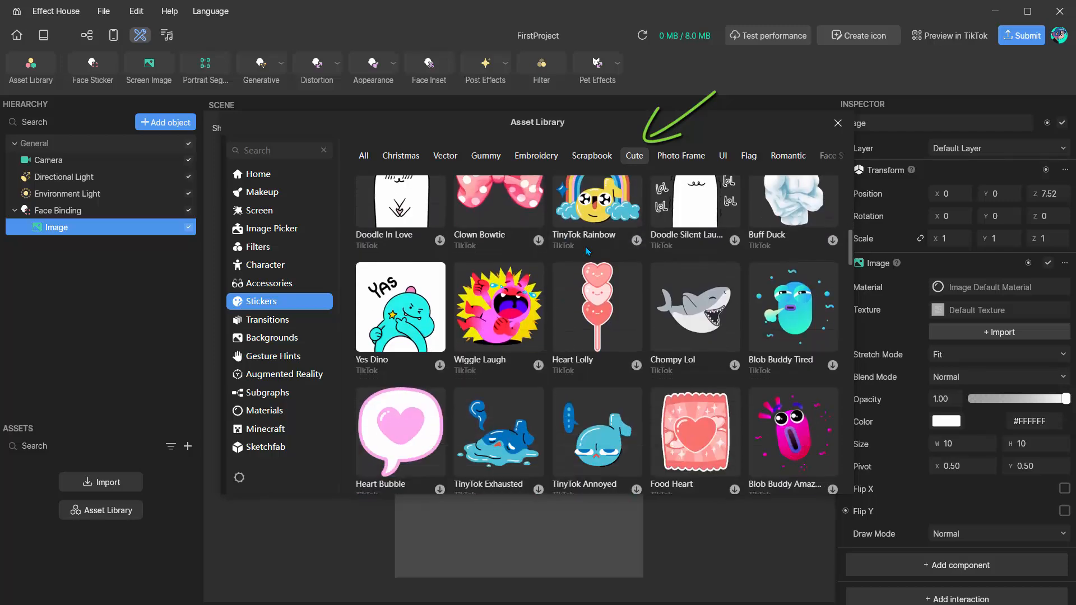
{"action": "scroll", "coordinate": [586, 250], "scroll_direction": "down", "scroll_amount": 8}
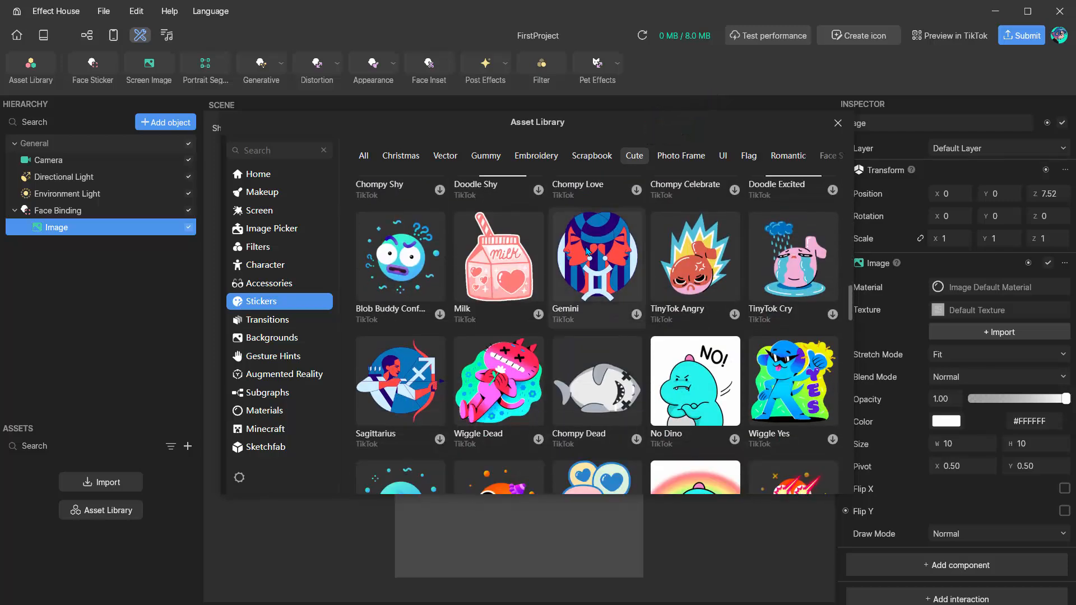
{"action": "scroll", "coordinate": [587, 250], "scroll_direction": "down", "scroll_amount": 7}
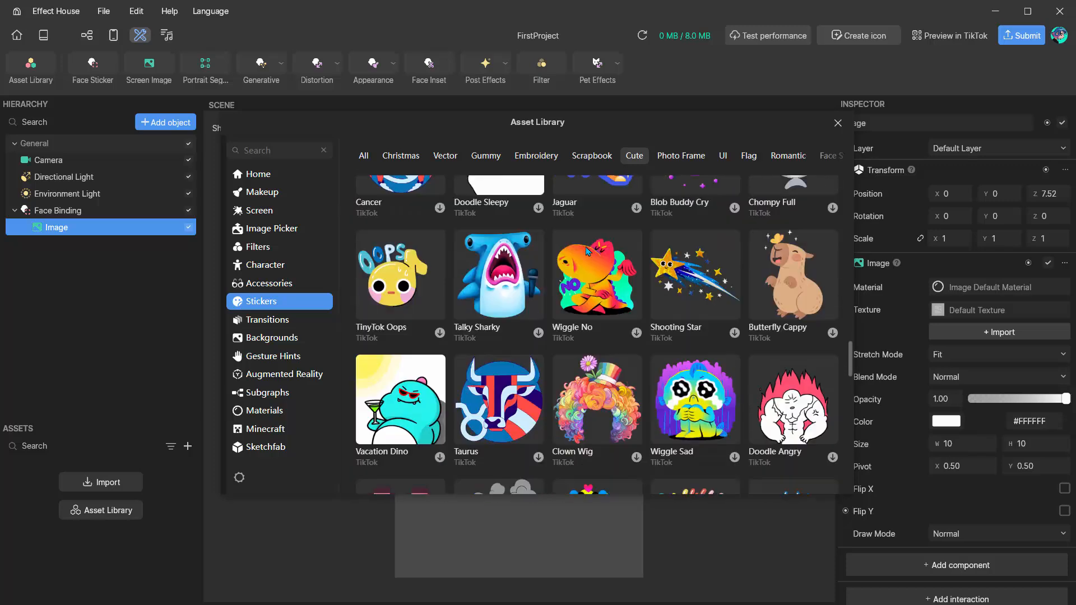
{"action": "scroll", "coordinate": [587, 250], "scroll_direction": "down", "scroll_amount": 4}
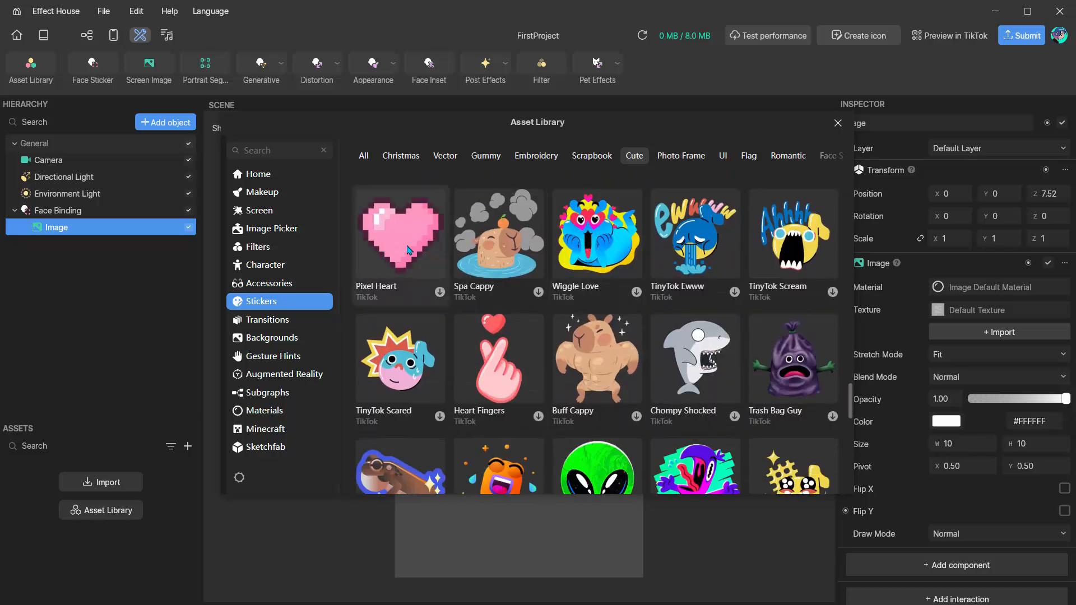
{"action": "left_click", "coordinate": [407, 250]}
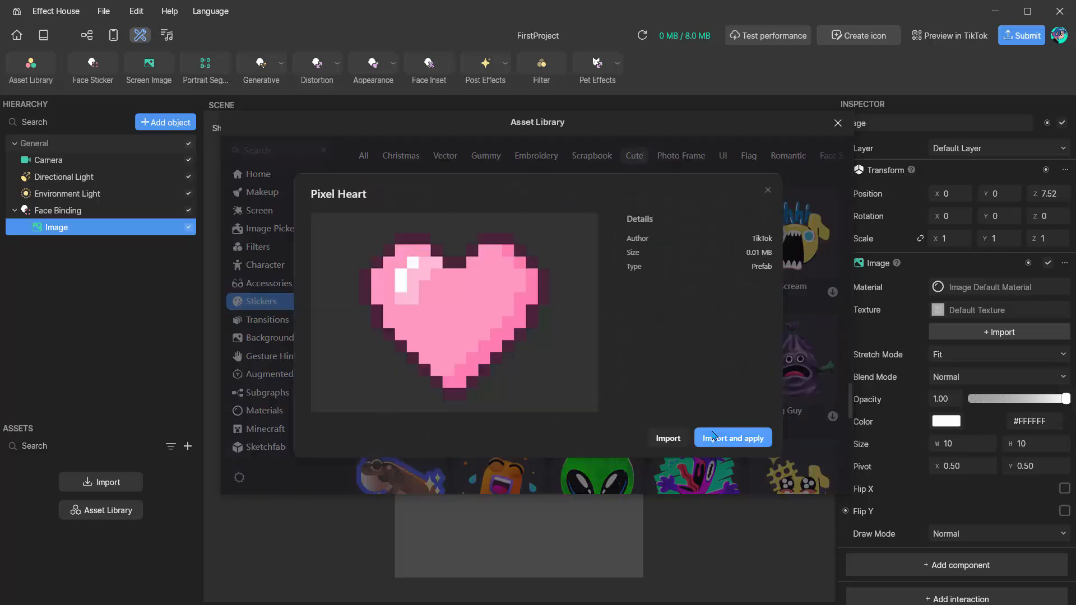
{"action": "left_click", "coordinate": [671, 439]}
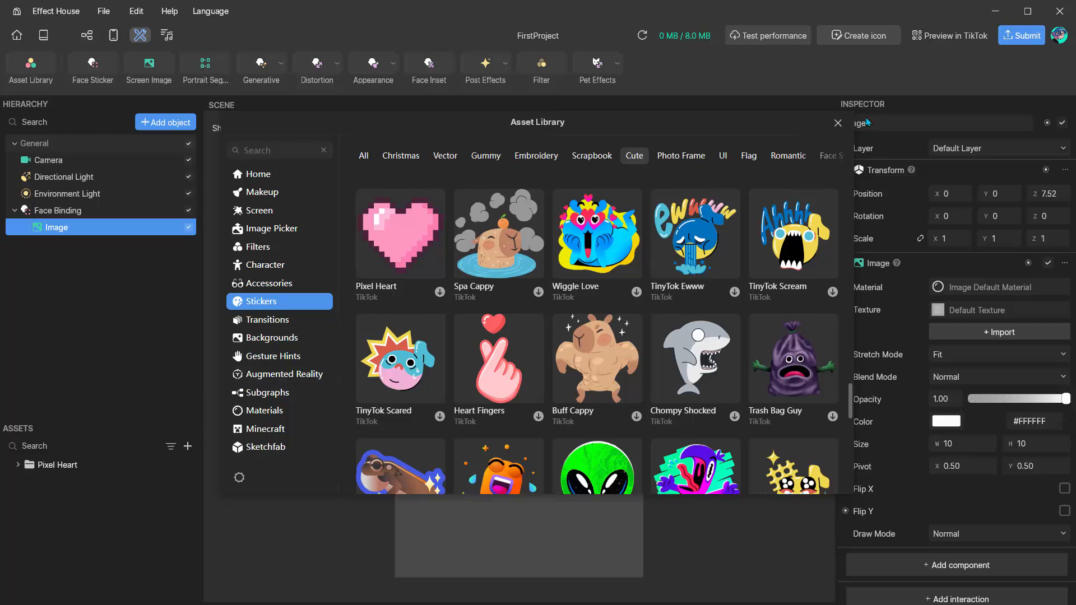
{"action": "left_click", "coordinate": [837, 124]}
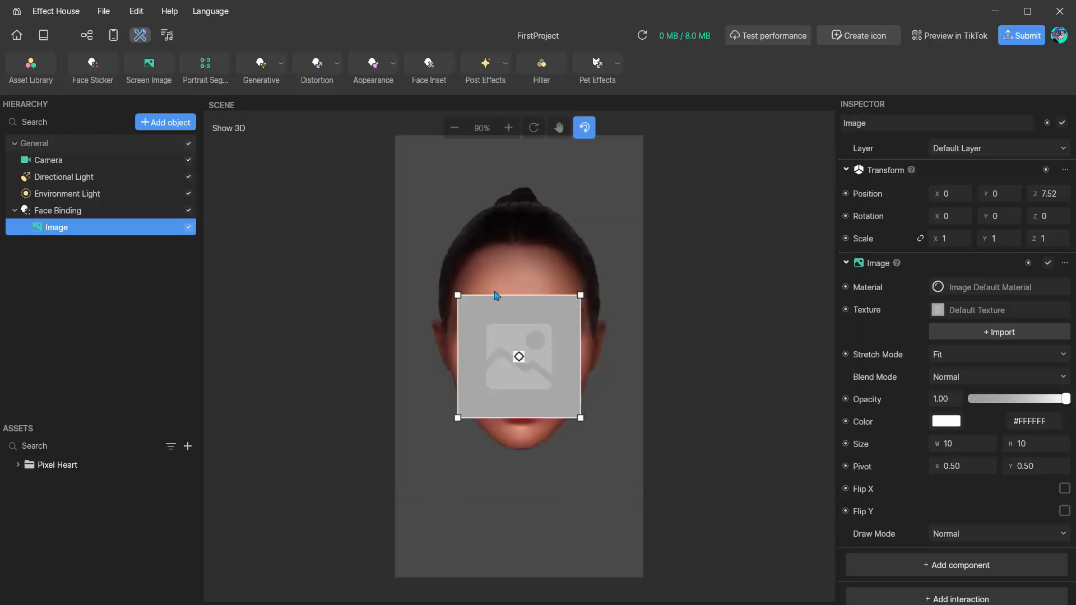
Expand the imported Pixel Heart folders and inspect the Pixel Heart_Tex texture, the Camera and the Face Binding.
{"action": "left_click", "coordinate": [45, 464]}
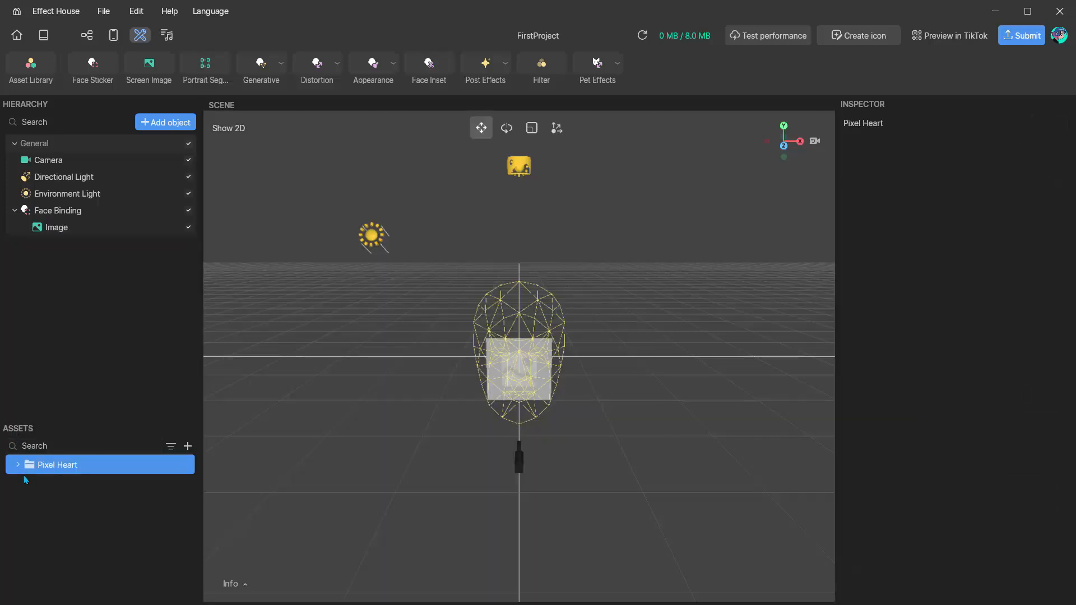
{"action": "left_click", "coordinate": [18, 466]}
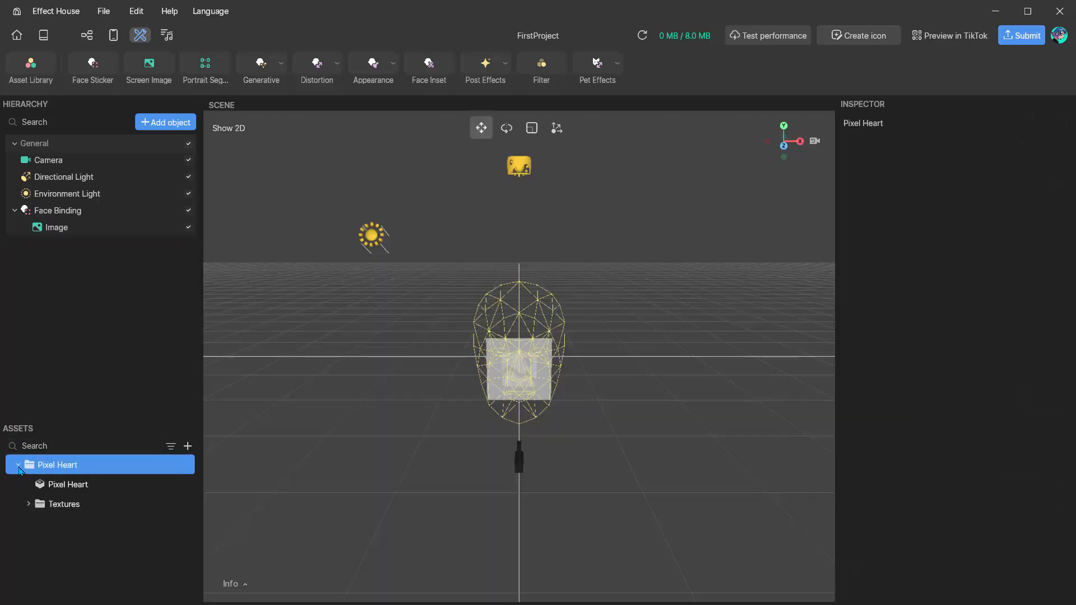
{"action": "left_click", "coordinate": [28, 504]}
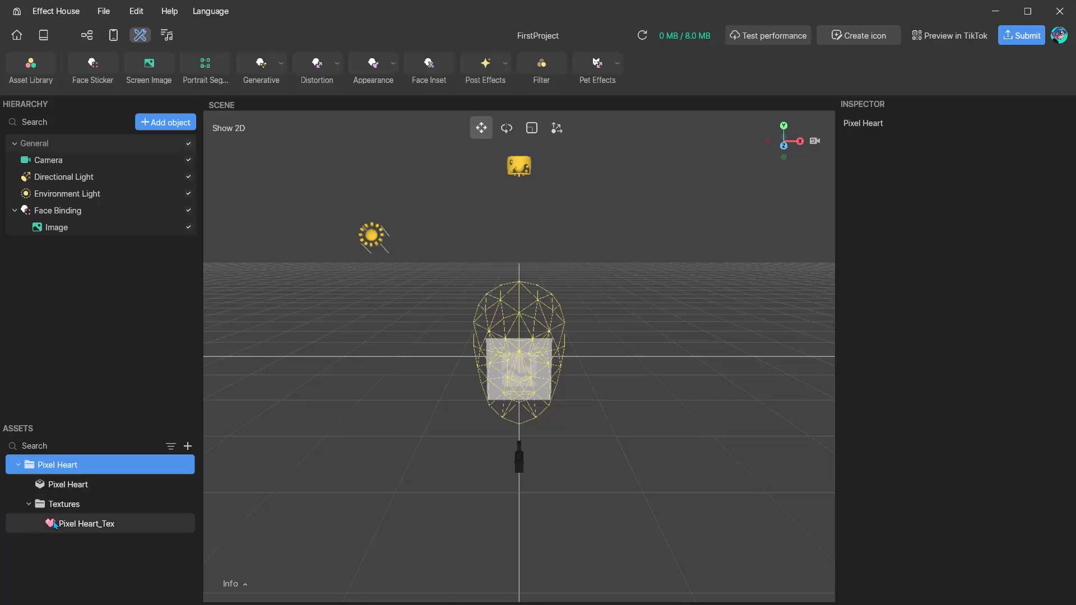
{"action": "left_click", "coordinate": [73, 525]}
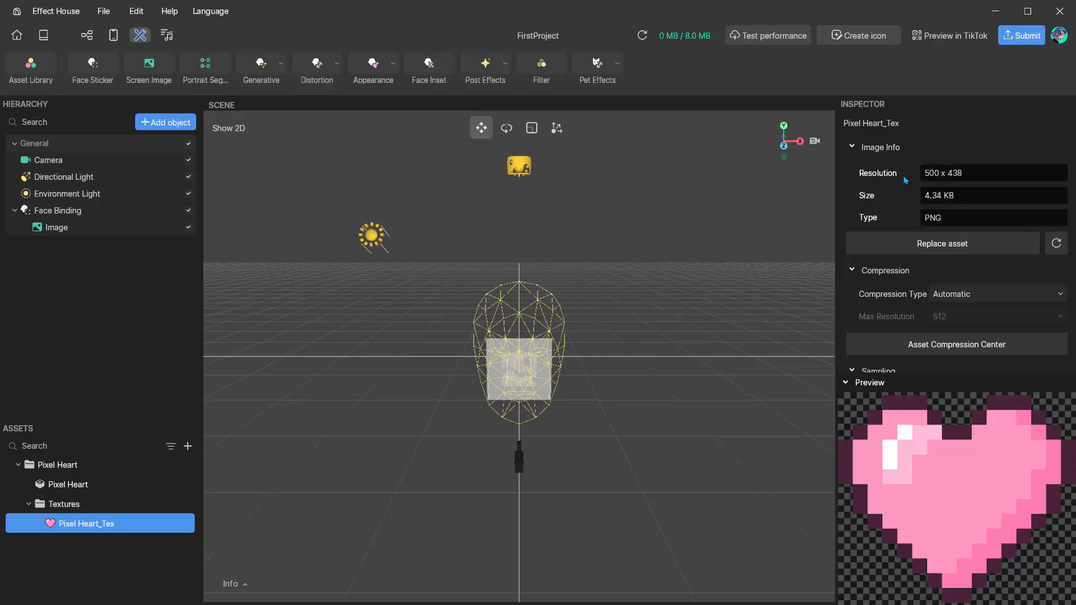
{"action": "left_click", "coordinate": [37, 162]}
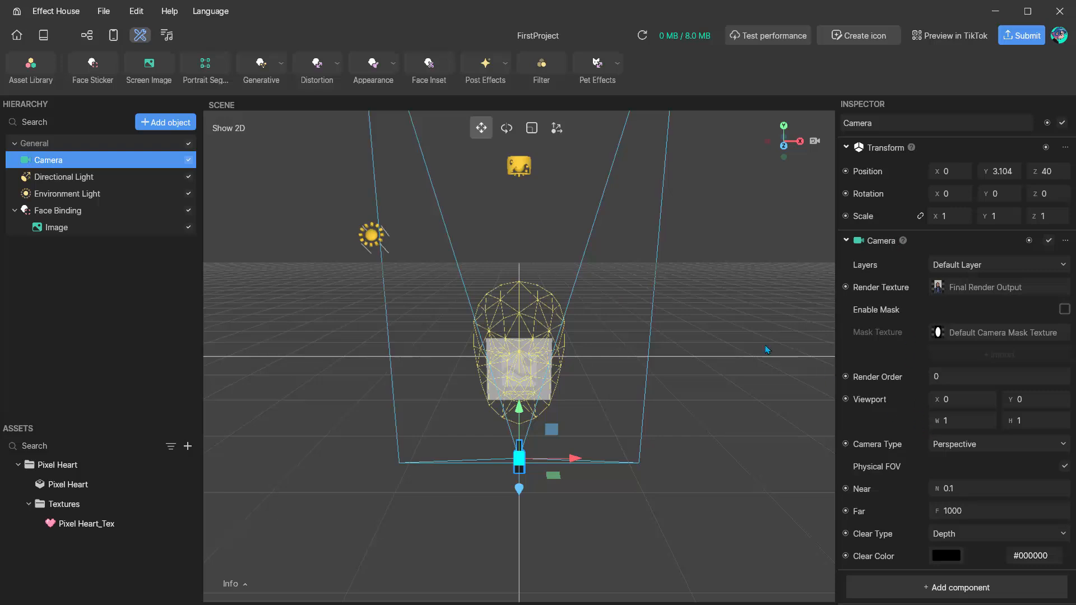
{"action": "left_click", "coordinate": [55, 211]}
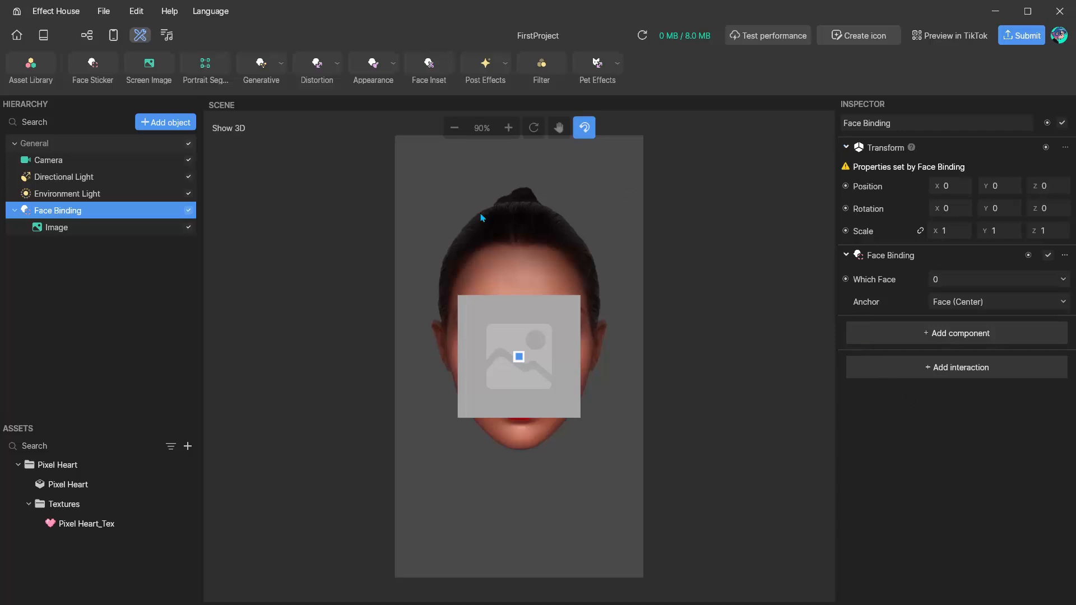
Assign Pixel Heart_Tex as the texture of the Image object under Face Binding.
{"action": "left_click", "coordinate": [57, 228]}
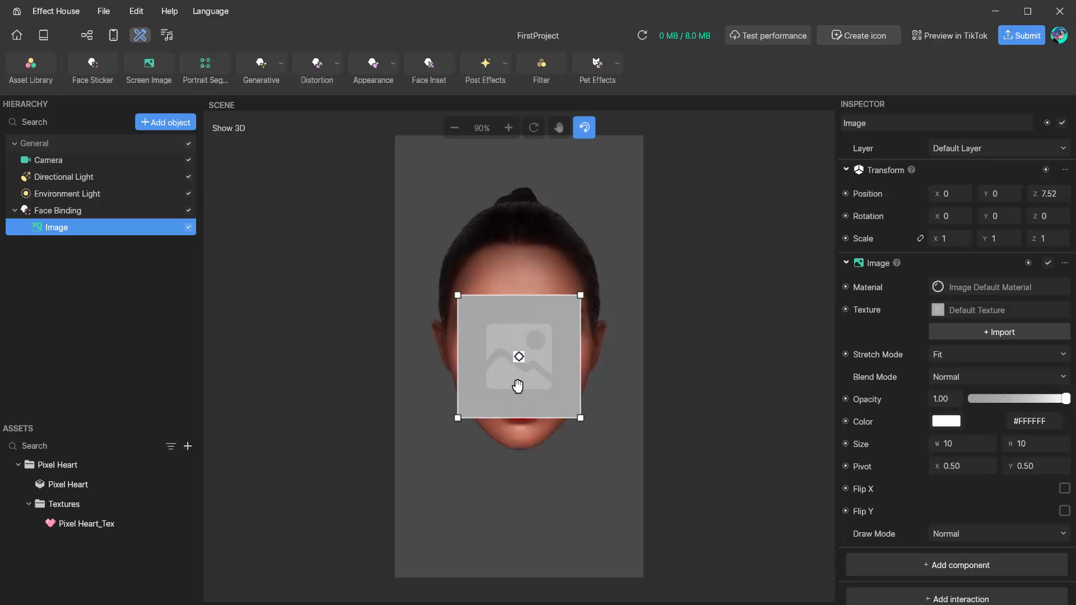
{"action": "mouse_move", "coordinate": [944, 316]}
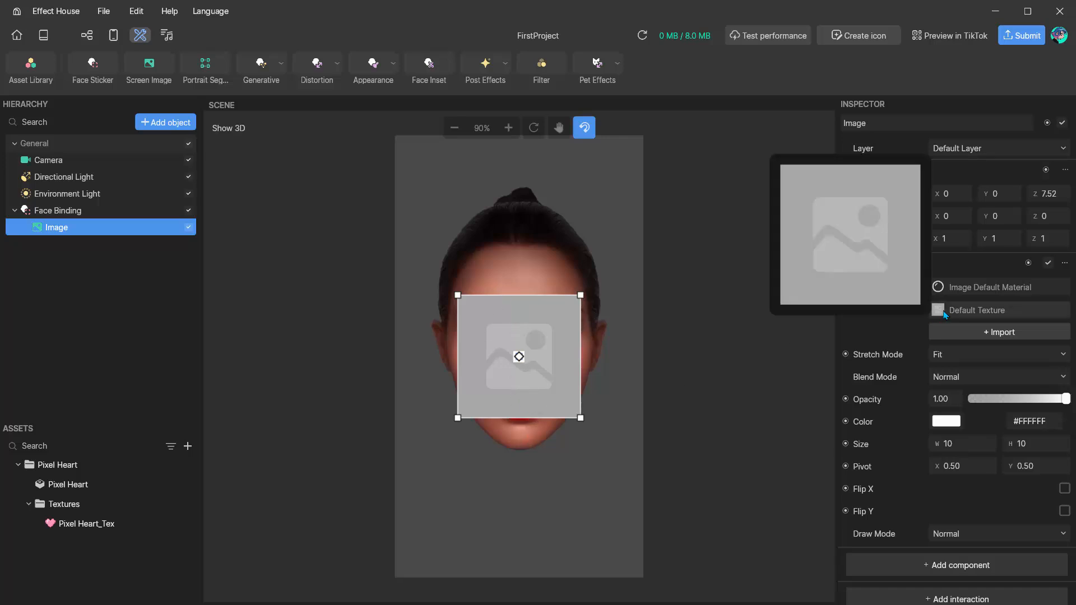
{"action": "left_click", "coordinate": [944, 313]}
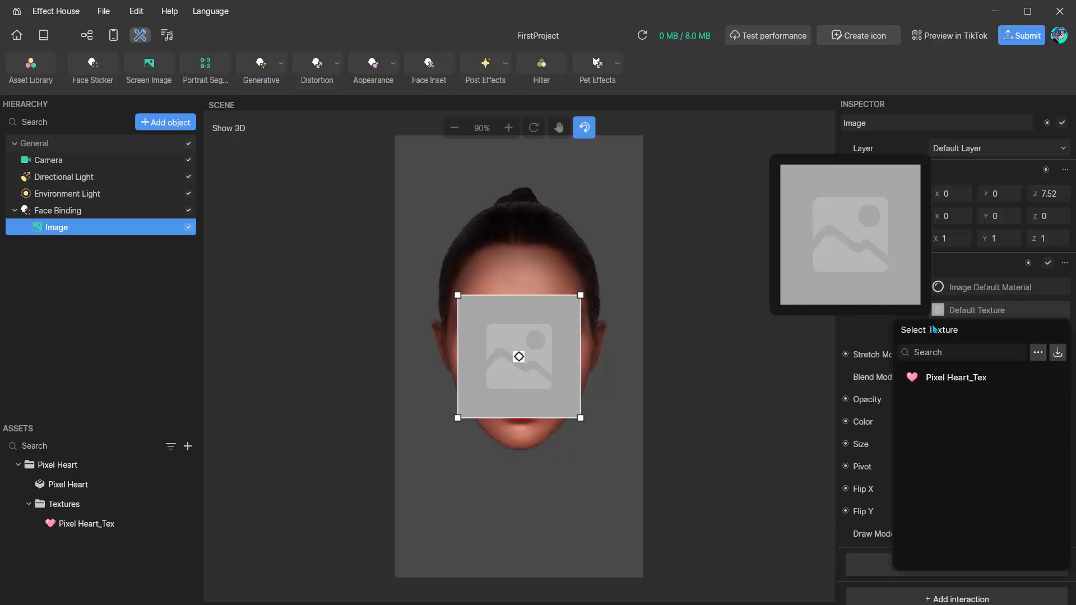
{"action": "left_click", "coordinate": [924, 379]}
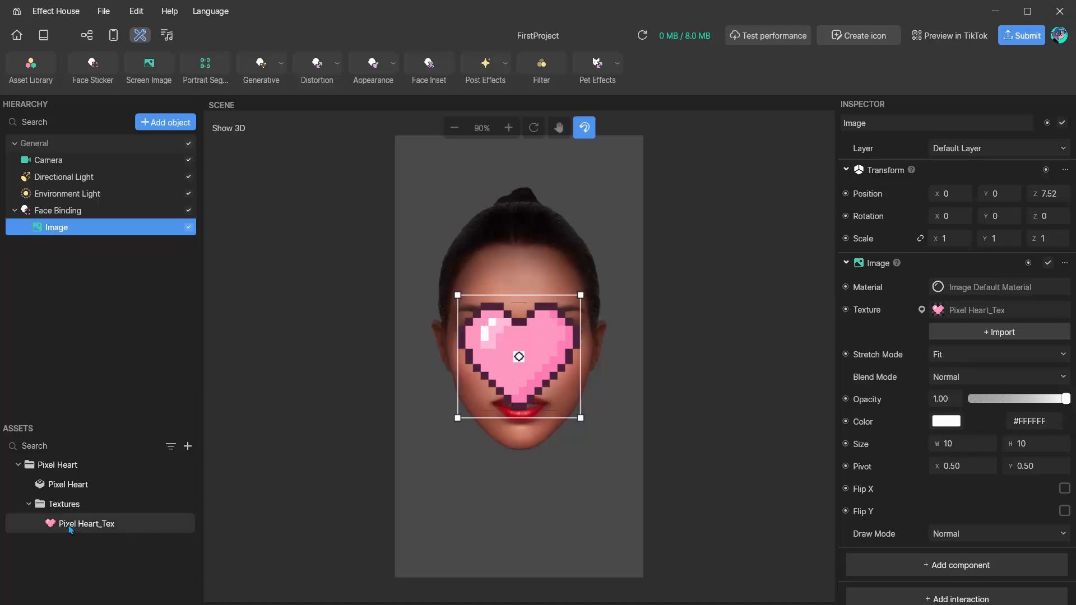
{"action": "left_click_drag", "start_coordinate": [71, 529], "coordinate": [931, 311]}
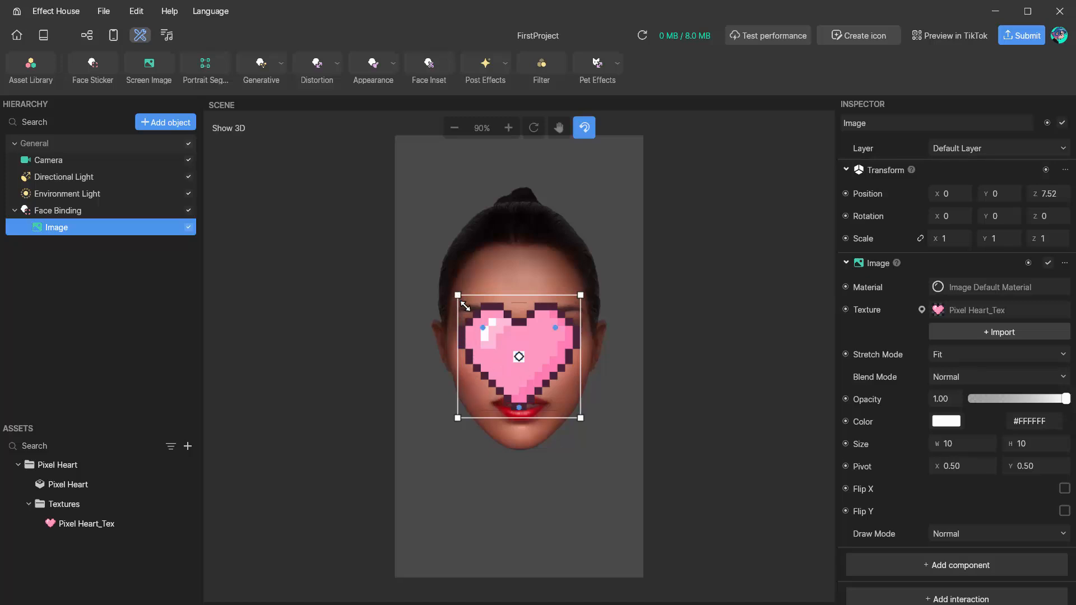
Shrink the heart image to about 6.6 by 6.6 and move it onto the forehead, at about X -0.125, Y 5.69.
{"action": "left_click_drag", "start_coordinate": [464, 306], "coordinate": [495, 338]}
{"action": "left_click_drag", "start_coordinate": [542, 367], "coordinate": [523, 280]}
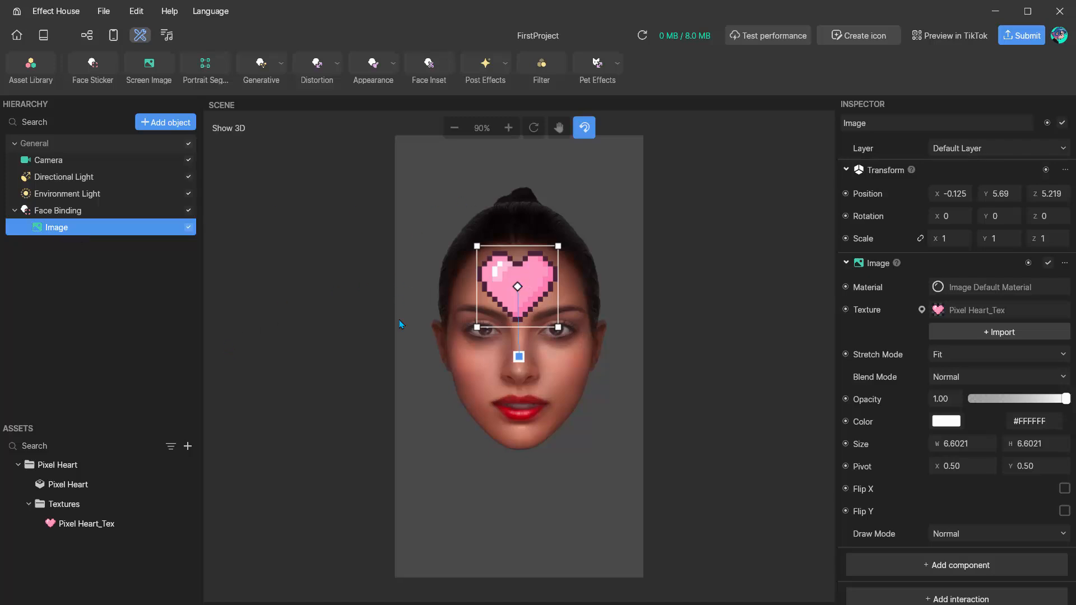
In the 3D view, move the heart image forward off the forehead to about Z 7.61, then return to the 2D view.
{"action": "left_click", "coordinate": [229, 128]}
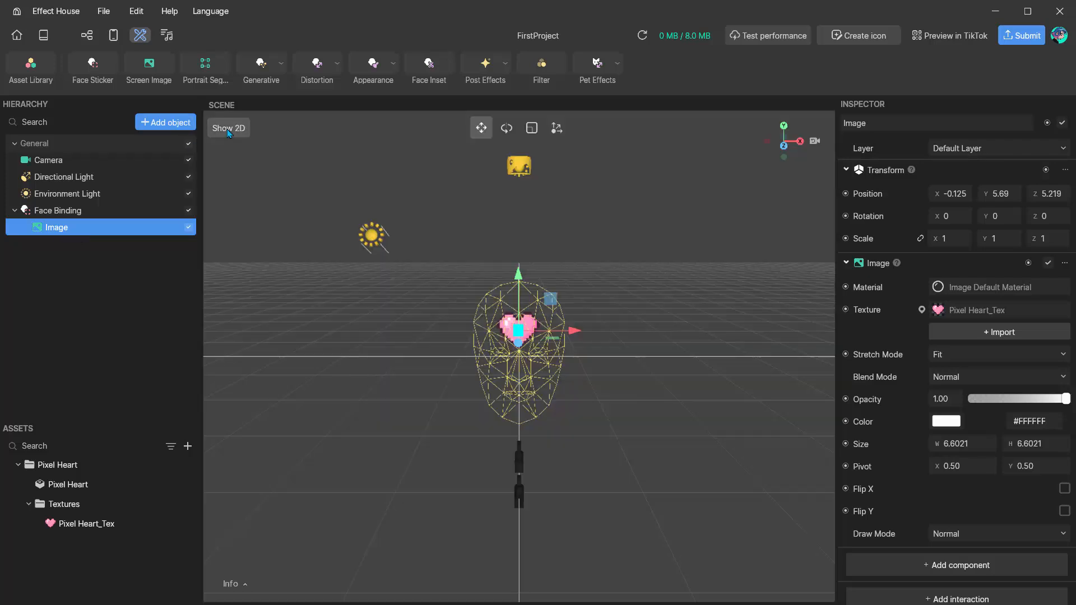
{"action": "right_click_drag", "start_coordinate": [442, 384], "coordinate": [324, 429]}
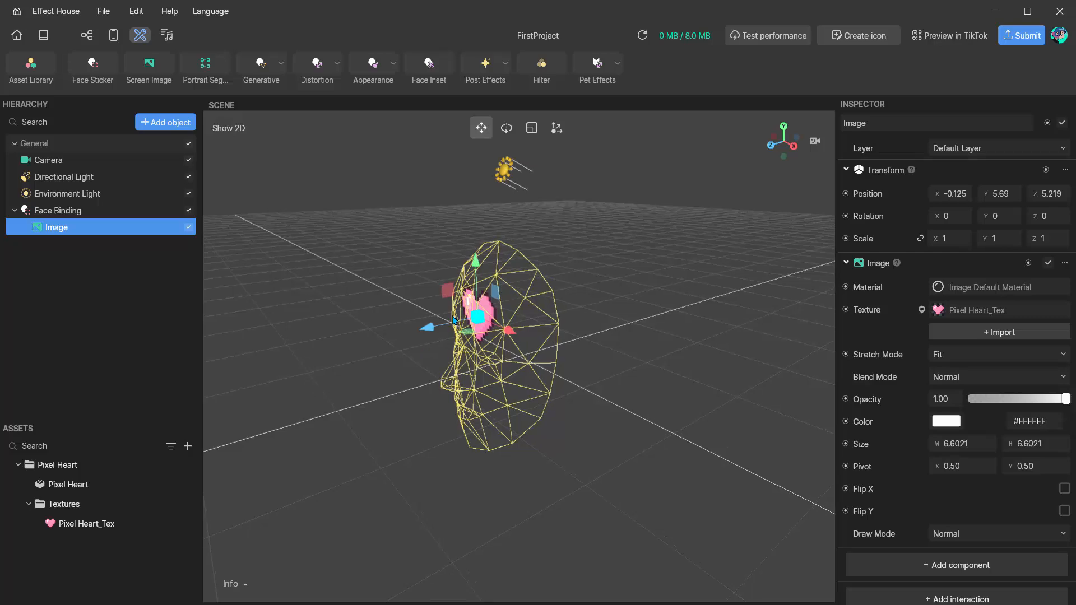
{"action": "scroll", "coordinate": [453, 317], "scroll_direction": "up", "scroll_amount": 3}
{"action": "right_click_drag", "start_coordinate": [294, 346], "coordinate": [382, 348]}
{"action": "right_click_drag", "start_coordinate": [359, 399], "coordinate": [283, 325]}
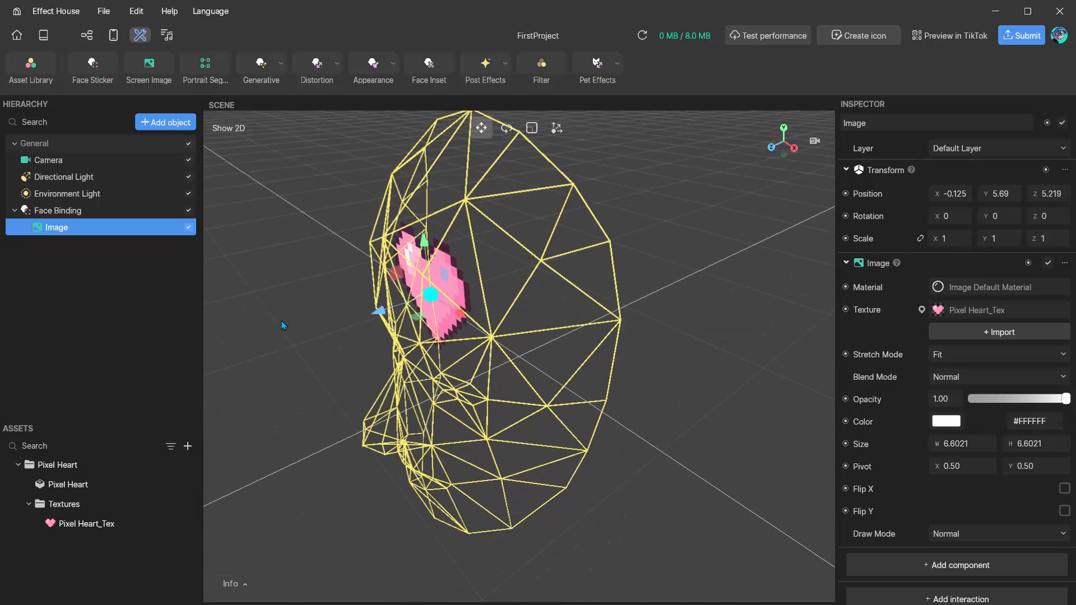
{"action": "left_click_drag", "start_coordinate": [368, 311], "coordinate": [321, 327]}
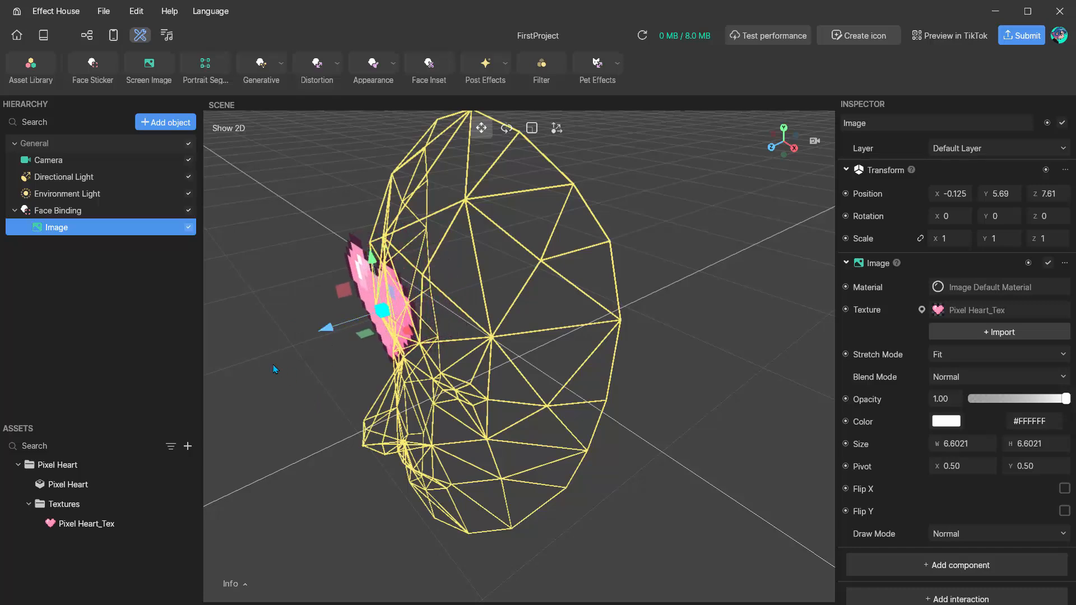
{"action": "right_click_drag", "start_coordinate": [320, 328], "coordinate": [391, 340]}
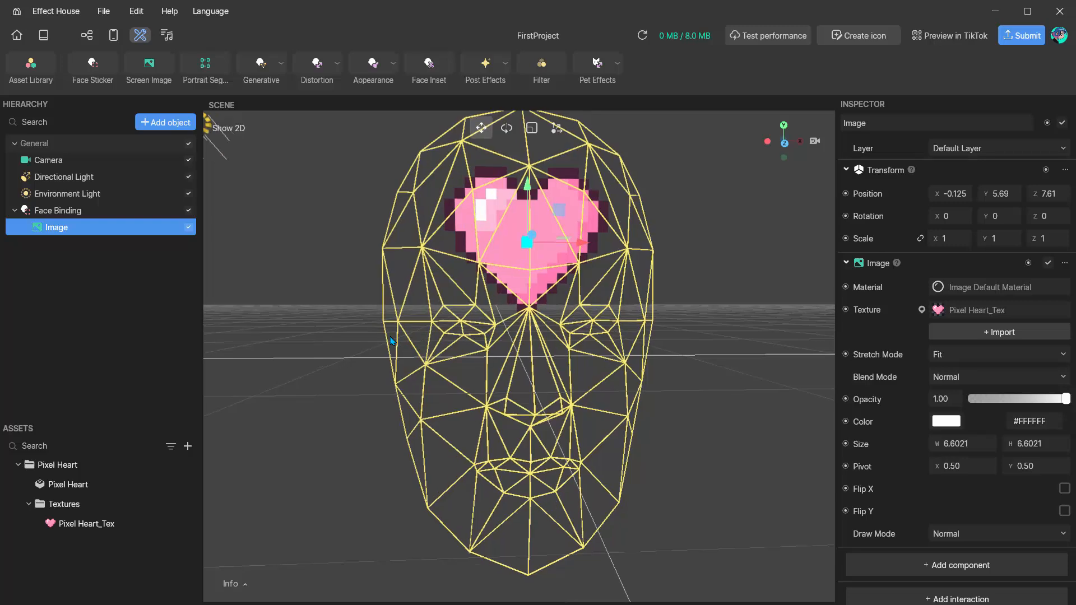
{"action": "scroll", "coordinate": [391, 340], "scroll_direction": "down", "scroll_amount": 3}
{"action": "left_click", "coordinate": [225, 130]}
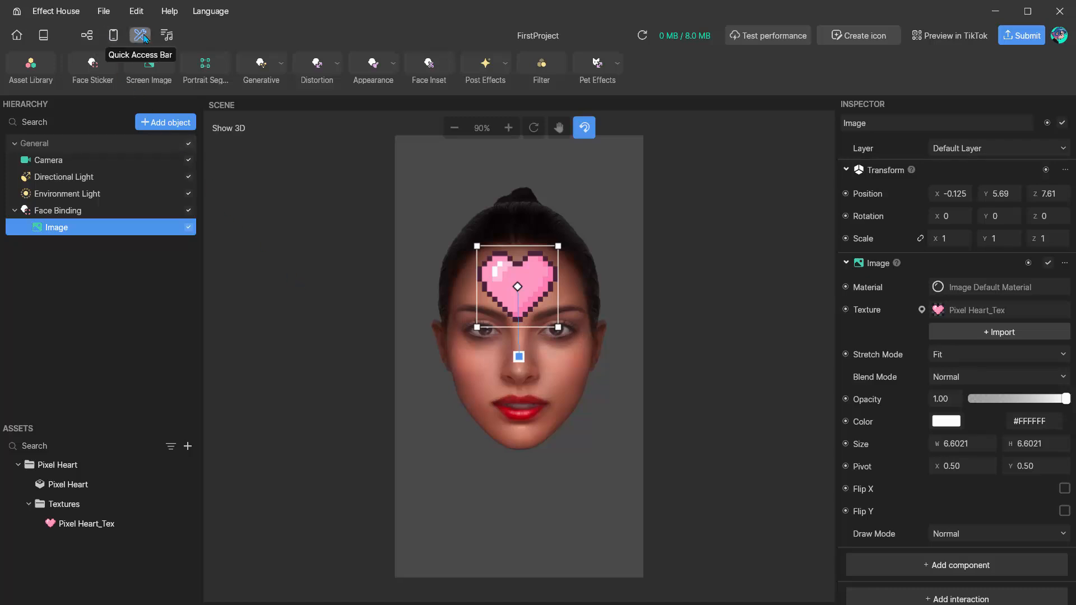
Show the effect preview and switch its sample video to Idle (Person 1).
{"action": "left_click", "coordinate": [113, 35]}
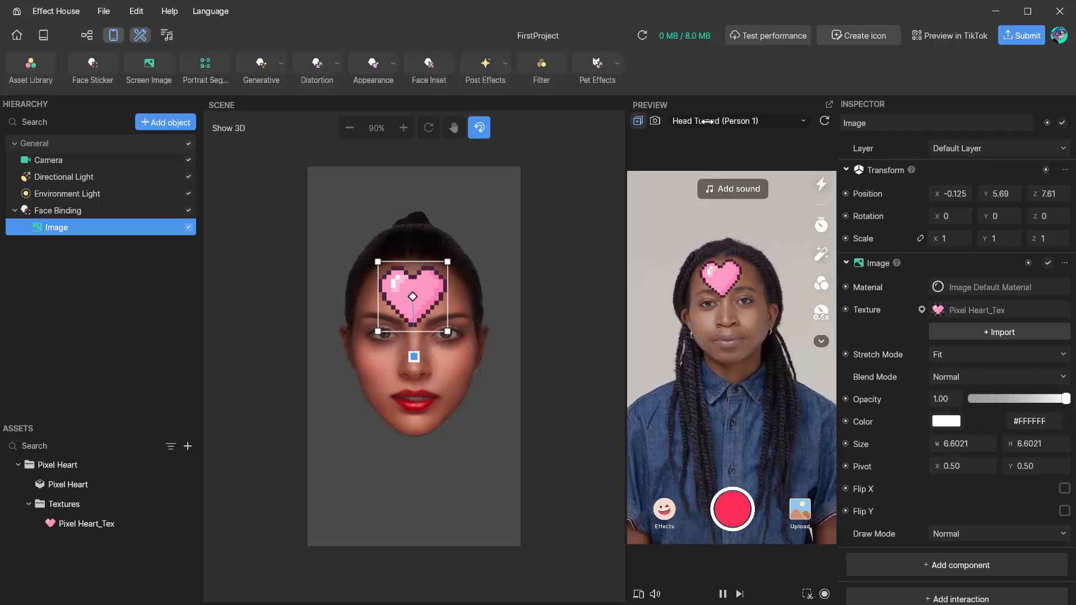
{"action": "left_click", "coordinate": [803, 122]}
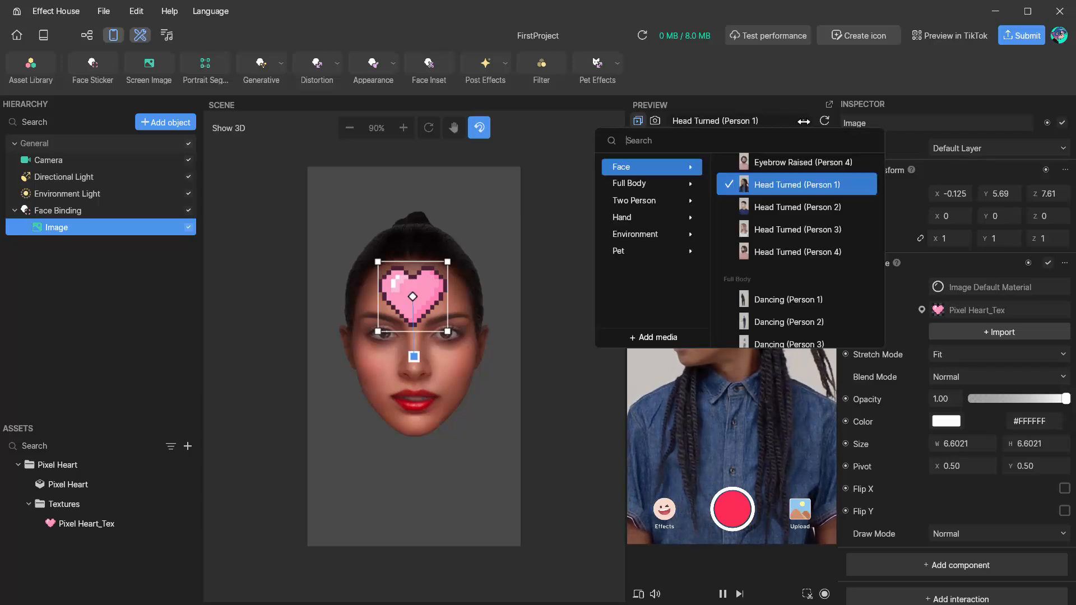
{"action": "scroll", "coordinate": [779, 196], "scroll_direction": "up", "scroll_amount": 6}
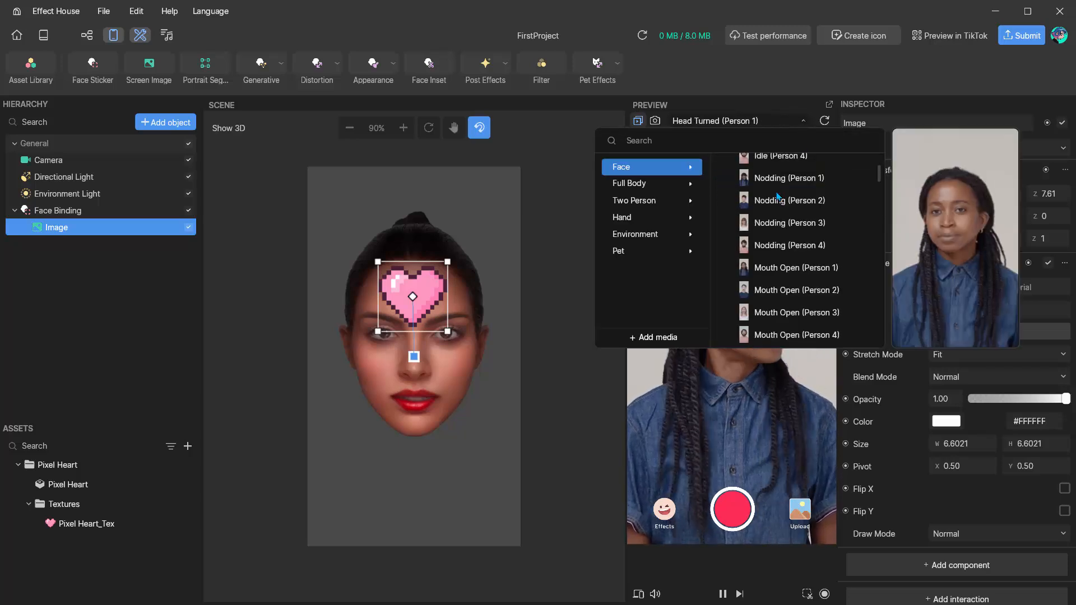
{"action": "left_click", "coordinate": [779, 185]}
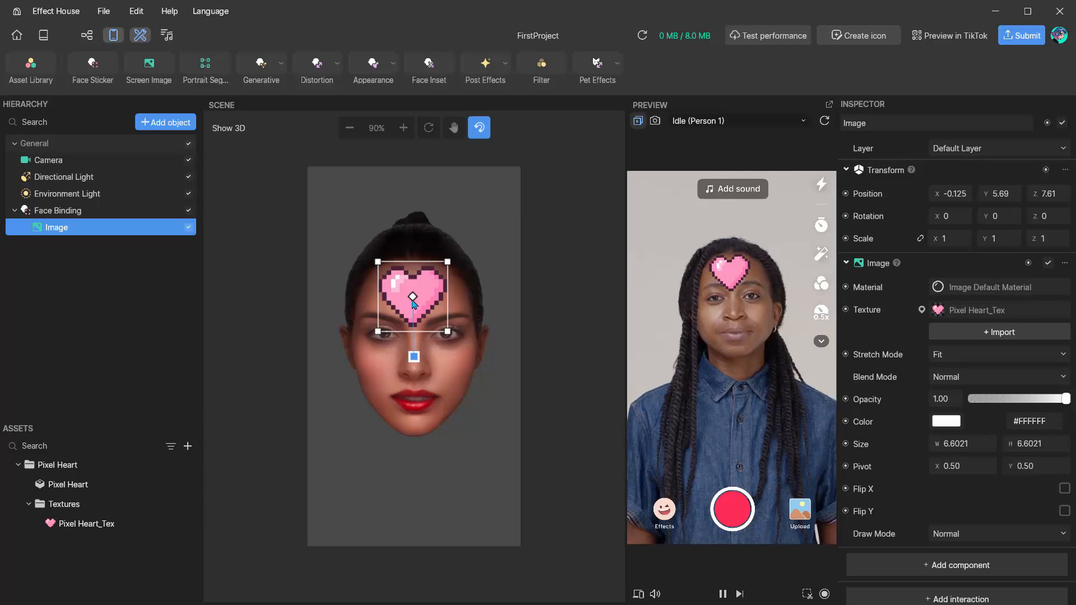
Reposition the heart image on the forehead to about X 0.3, Y 6.54, Z 5, and switch the preview video to Head Turned (Person 1).
{"action": "left_click_drag", "start_coordinate": [403, 280], "coordinate": [402, 272]}
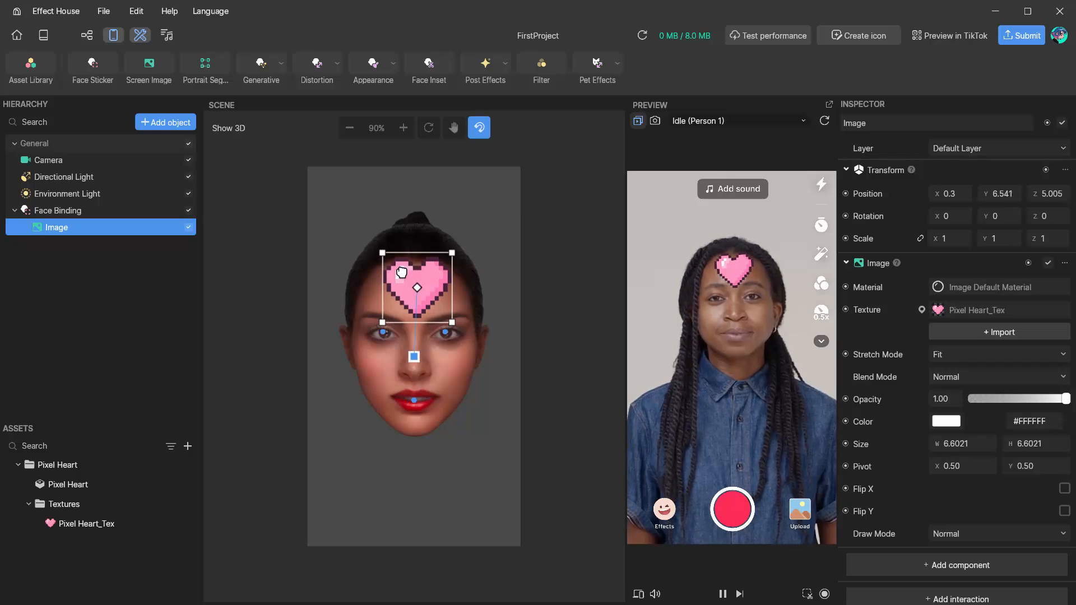
{"action": "left_click", "coordinate": [803, 122]}
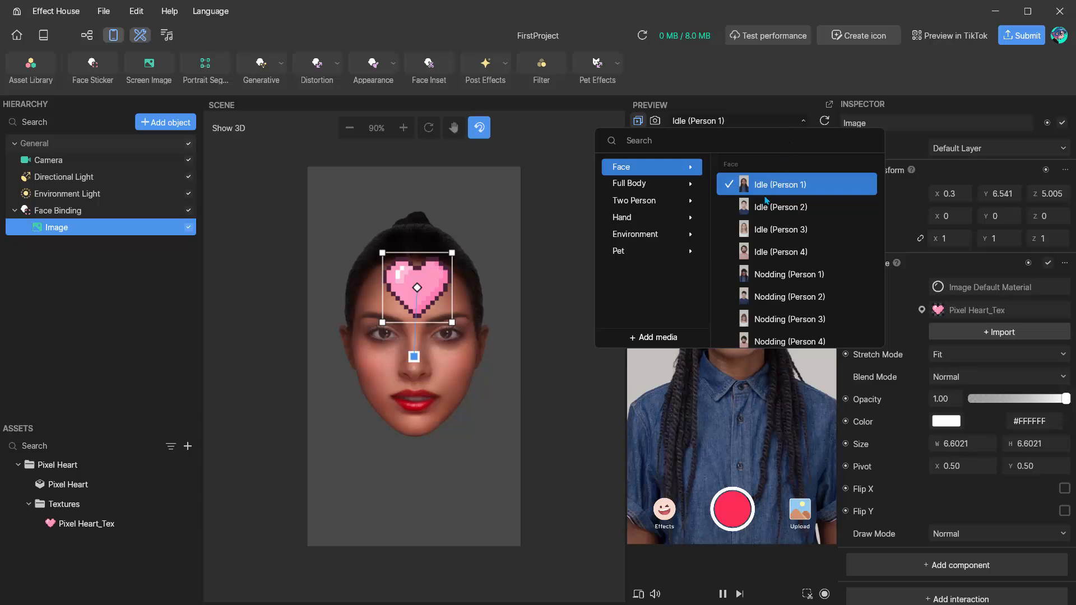
{"action": "mouse_move", "coordinate": [769, 279]}
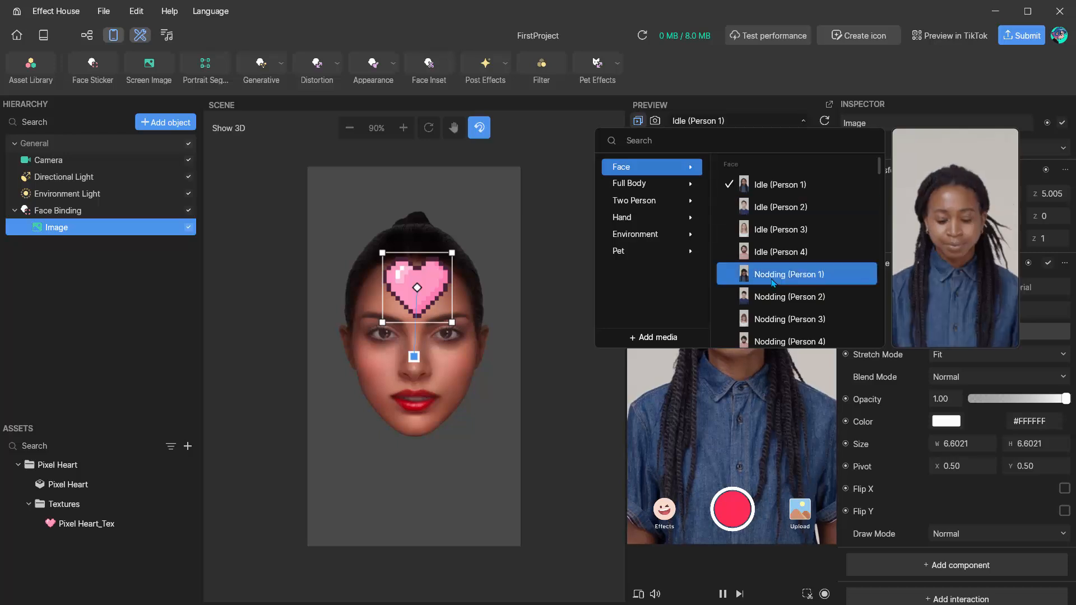
{"action": "scroll", "coordinate": [772, 281], "scroll_direction": "down", "scroll_amount": 4}
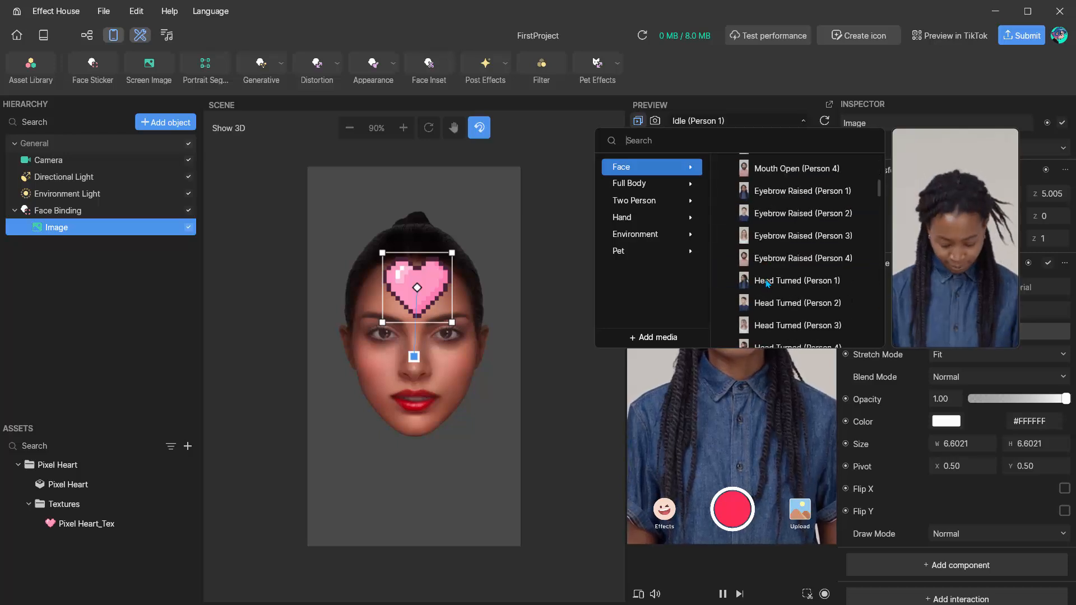
{"action": "left_click", "coordinate": [768, 282]}
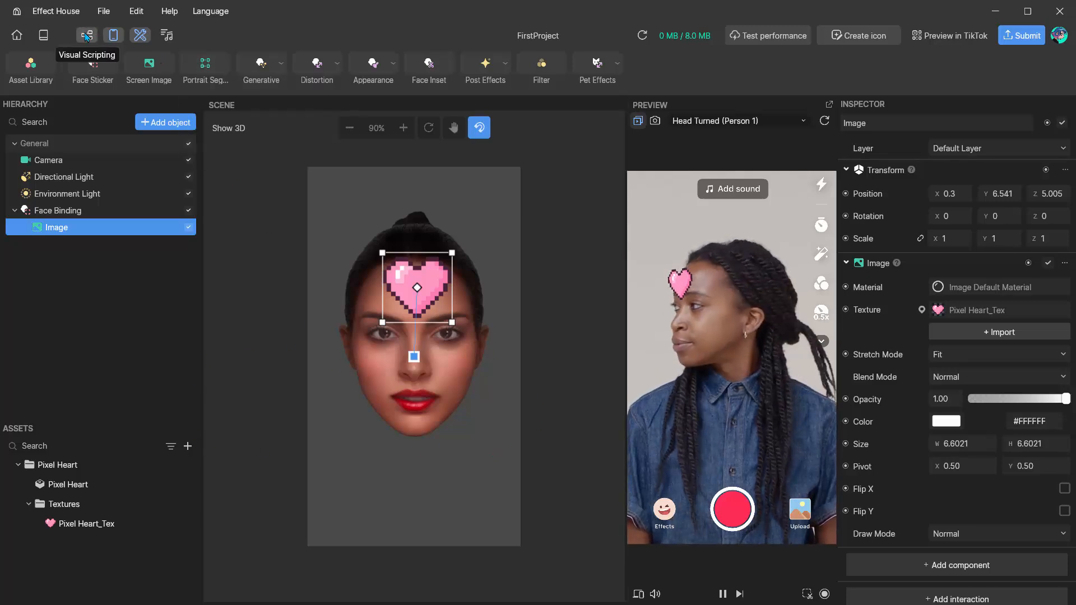
Show the Visual Scripting main graph for a look, and close it again.
{"action": "left_click", "coordinate": [87, 36]}
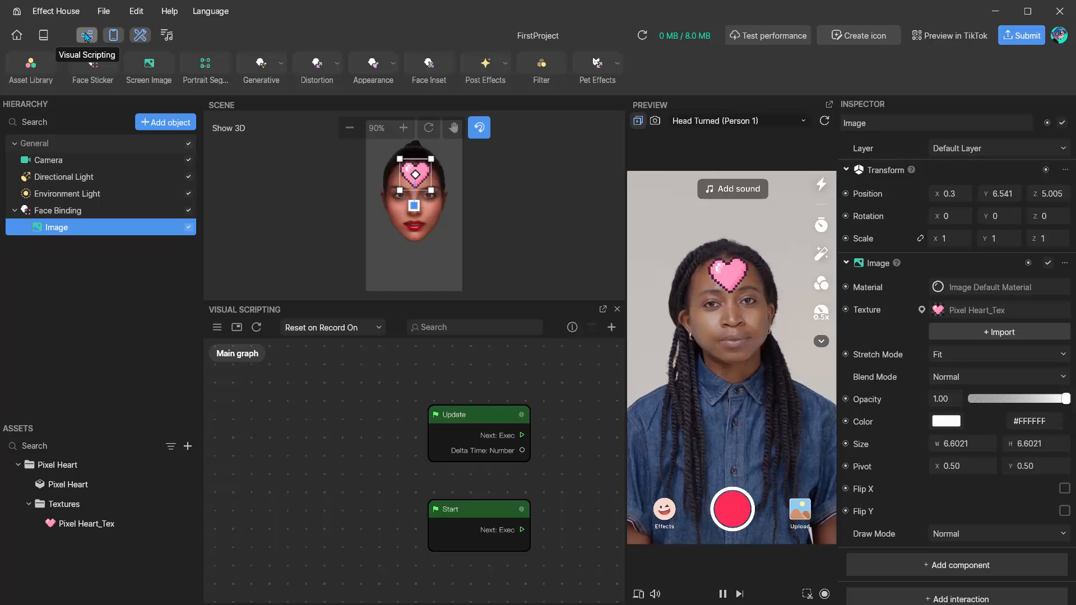
{"action": "left_click", "coordinate": [86, 36]}
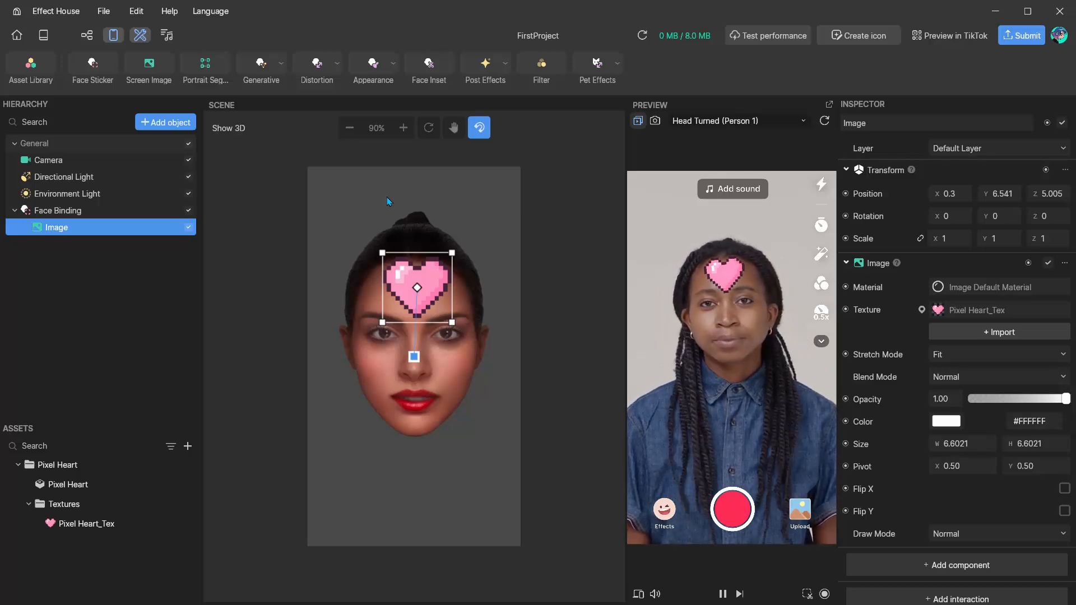
Download the Wiggle Love sticker from the Asset Library's Cute stickers and add it to the scene.
{"action": "left_click", "coordinate": [31, 65]}
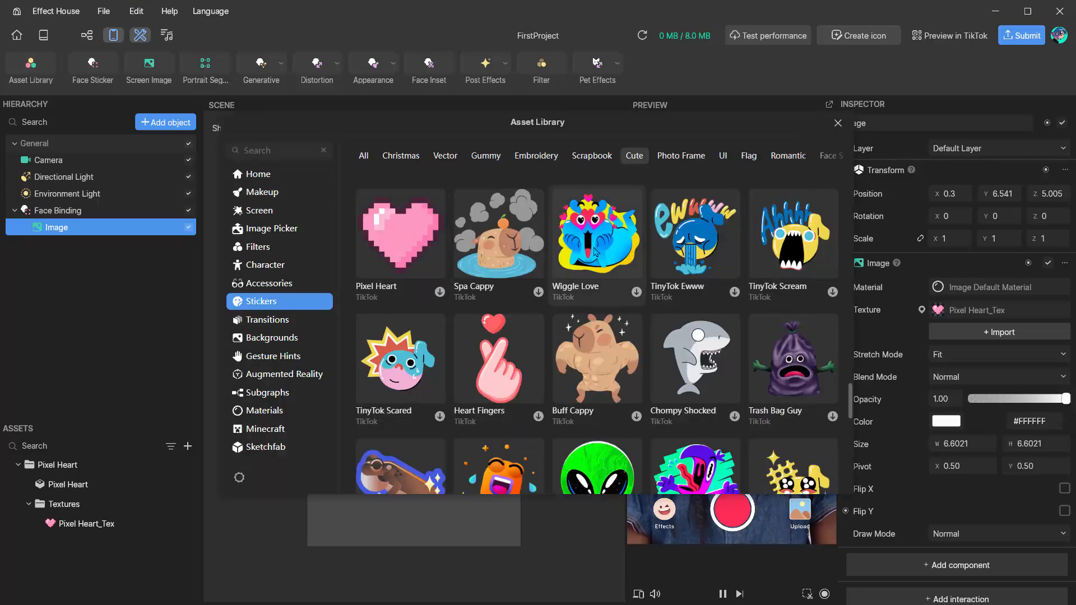
{"action": "left_click", "coordinate": [637, 294]}
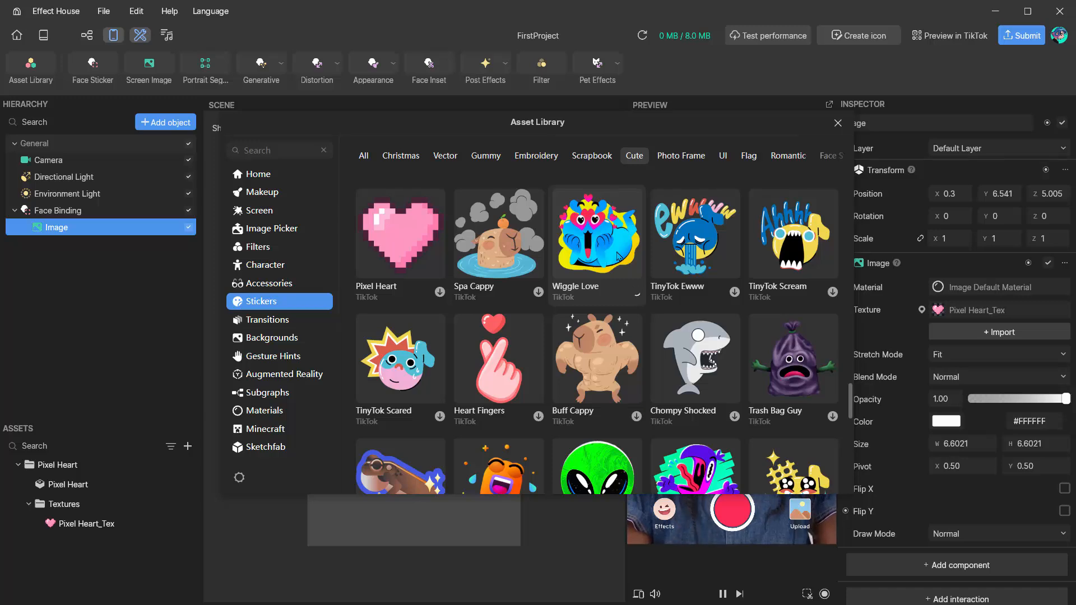
{"action": "left_click", "coordinate": [580, 252]}
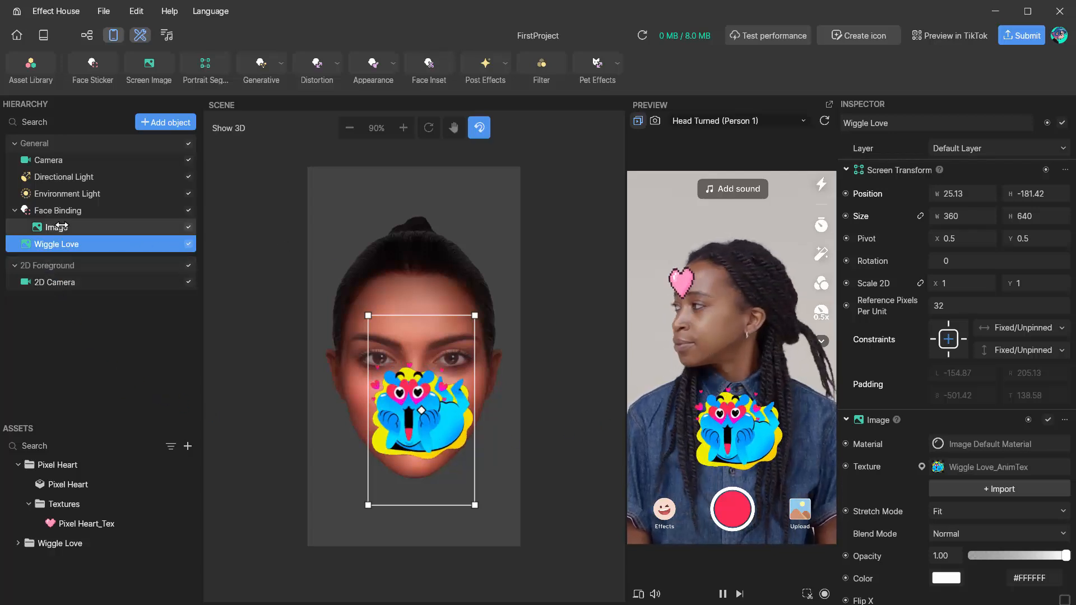
Assign Wiggle Love_AnimTex as the texture of the Image under Face Binding and hide the separate Wiggle Love object.
{"action": "left_click", "coordinate": [58, 227]}
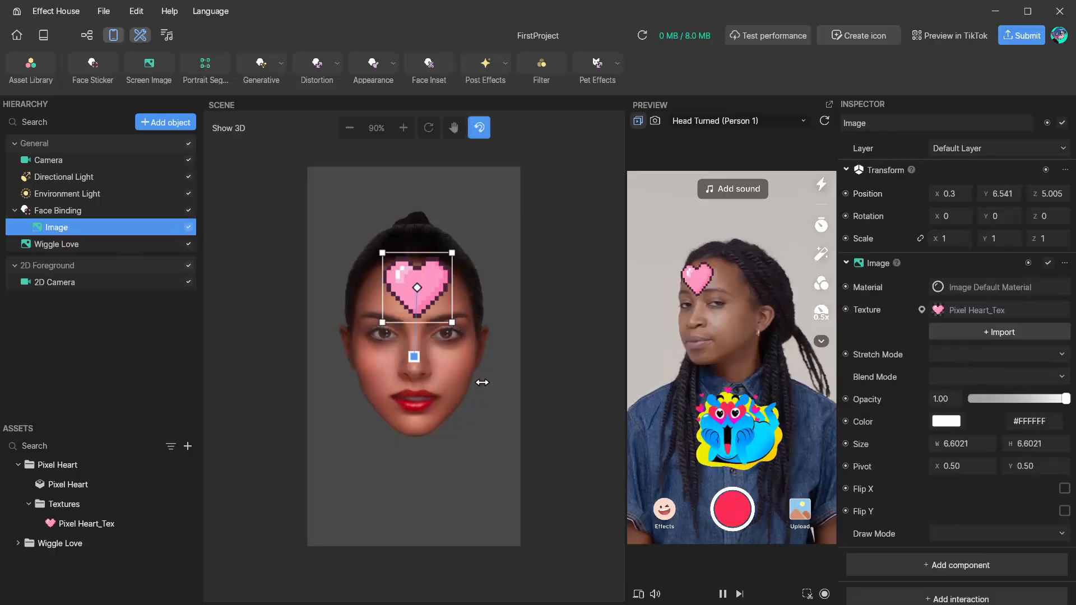
{"action": "left_click", "coordinate": [960, 313]}
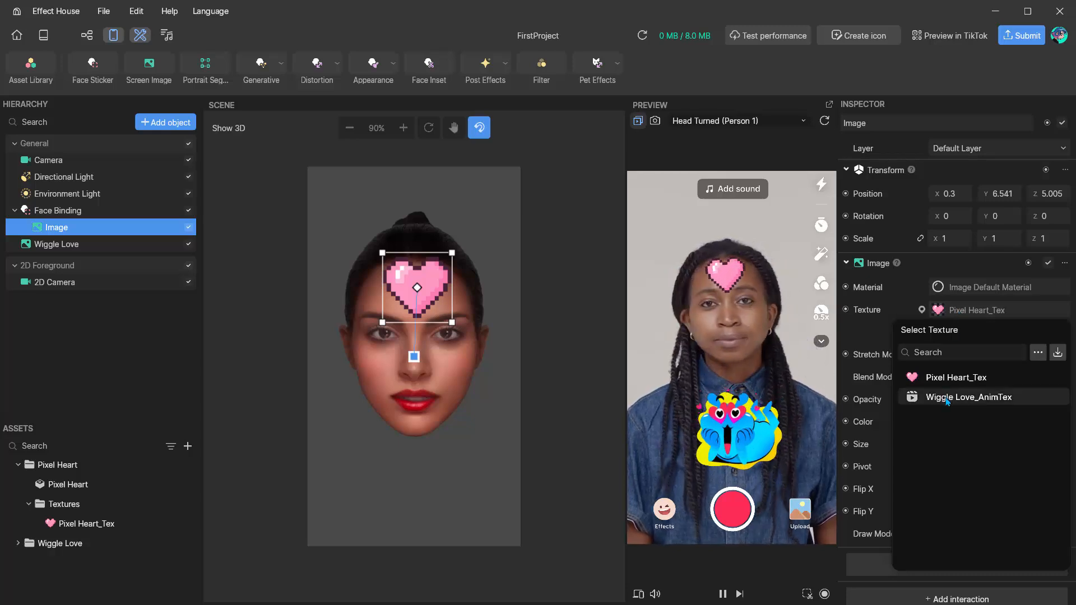
{"action": "left_click", "coordinate": [946, 399]}
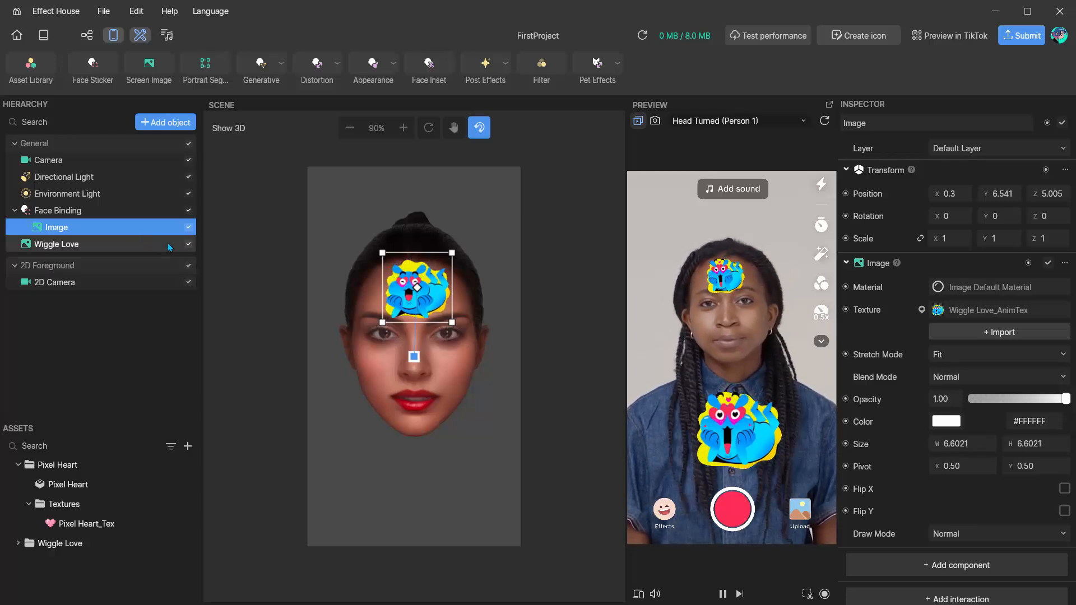
{"action": "left_click", "coordinate": [188, 245]}
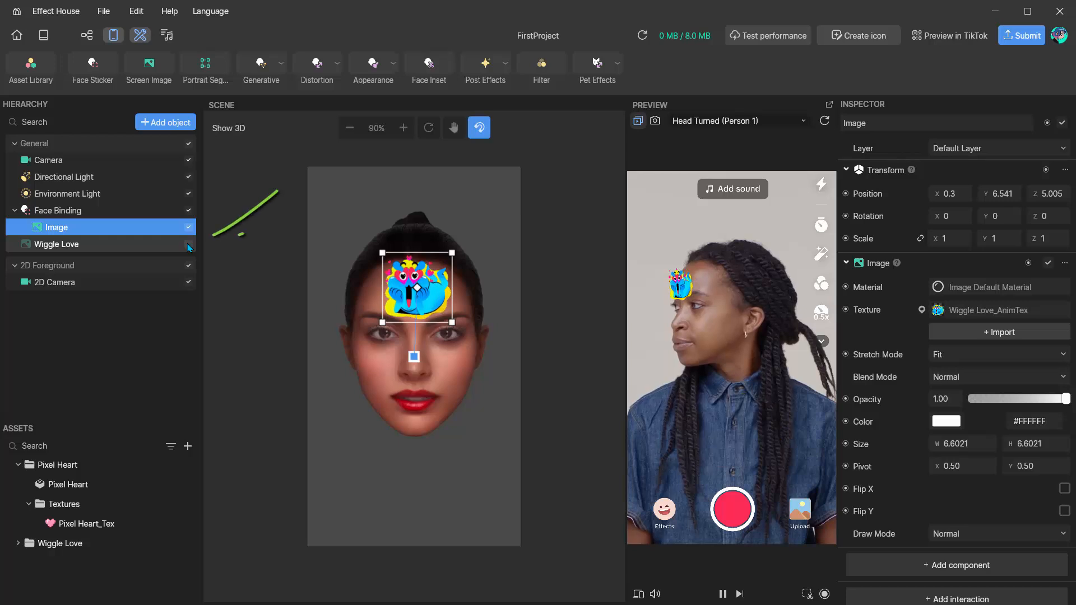